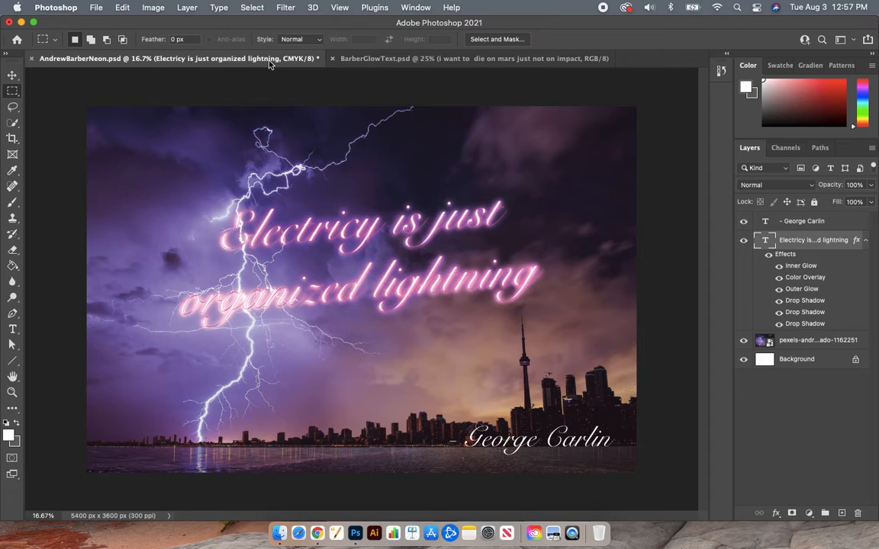
- In the Mars astronaut document, paint white over the helmet on the main quote layer's mask to bring back the hidden lettering
{"action": "left_click", "coordinate": [377, 61]}
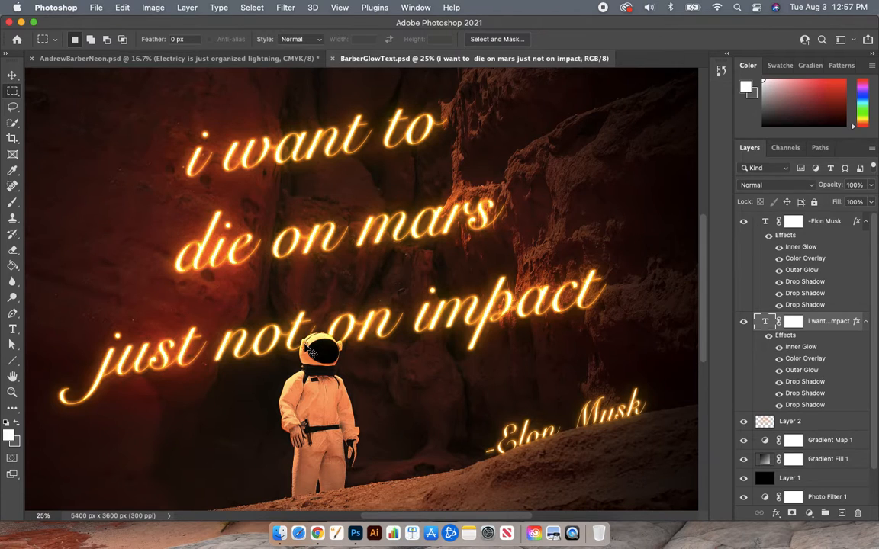
{"action": "key", "text": "super+equal"}
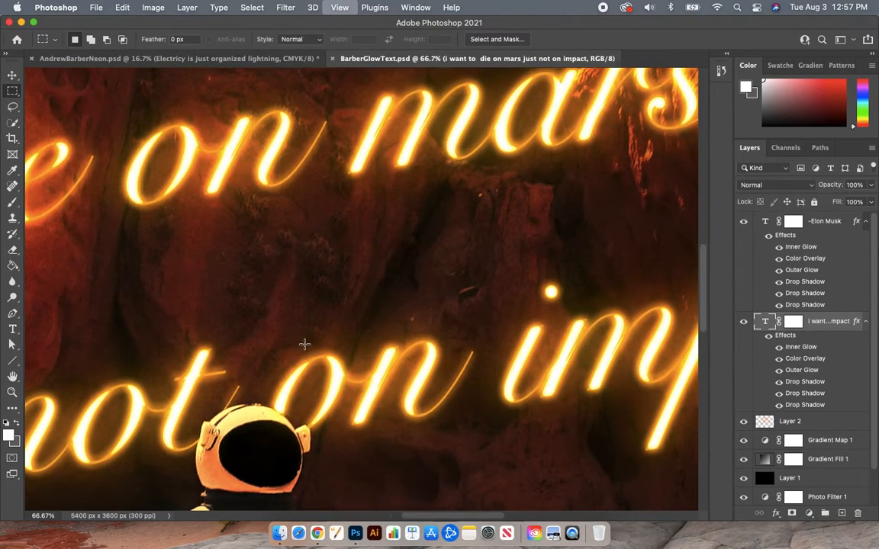
{"action": "key", "text": "super+equal"}
{"action": "scroll", "coordinate": [304, 344], "scroll_direction": "down", "scroll_amount": 5}
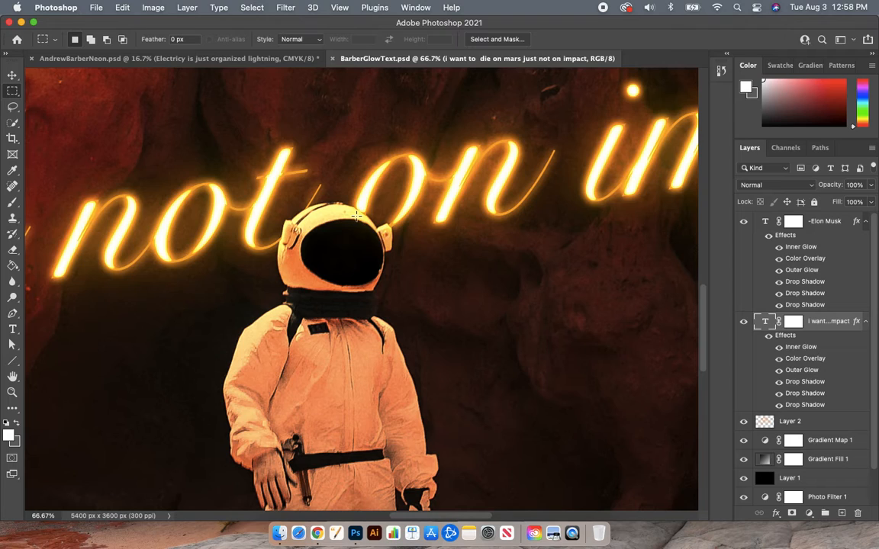
{"action": "left_click", "coordinate": [797, 324]}
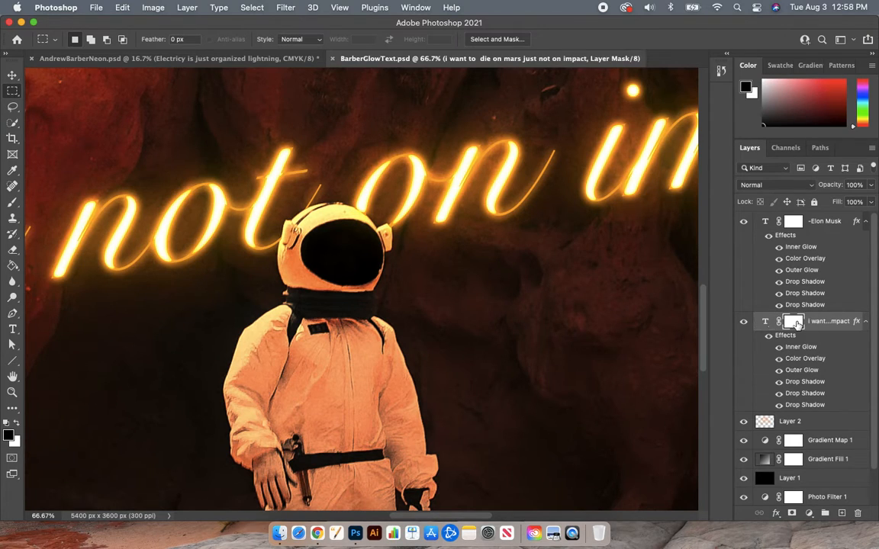
{"action": "left_click", "coordinate": [12, 202]}
{"action": "left_click", "coordinate": [16, 425]}
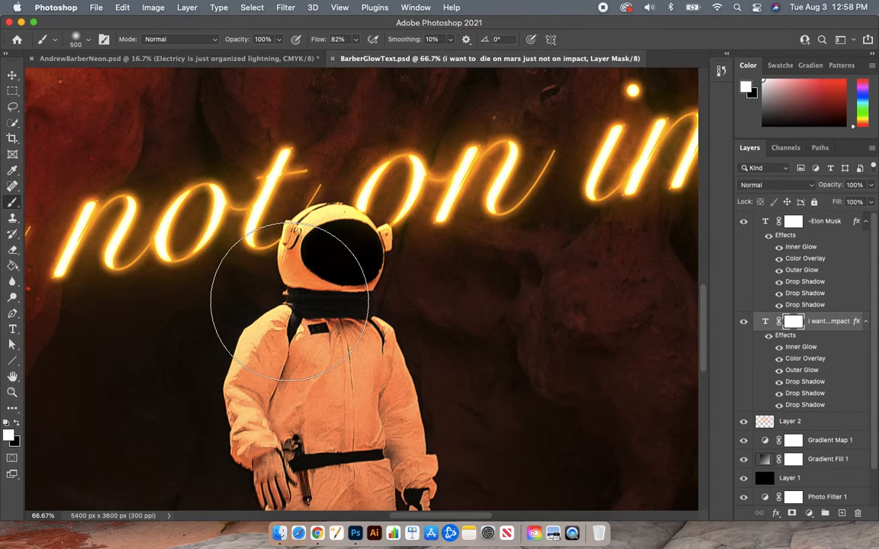
{"action": "mouse_move", "coordinate": [271, 290]}
{"action": "left_mouse_down"}
{"action": "mouse_move", "coordinate": [333, 196]}
{"action": "mouse_move", "coordinate": [325, 242]}
{"action": "mouse_move", "coordinate": [269, 251]}
{"action": "mouse_move", "coordinate": [285, 239]}
{"action": "left_mouse_up"}
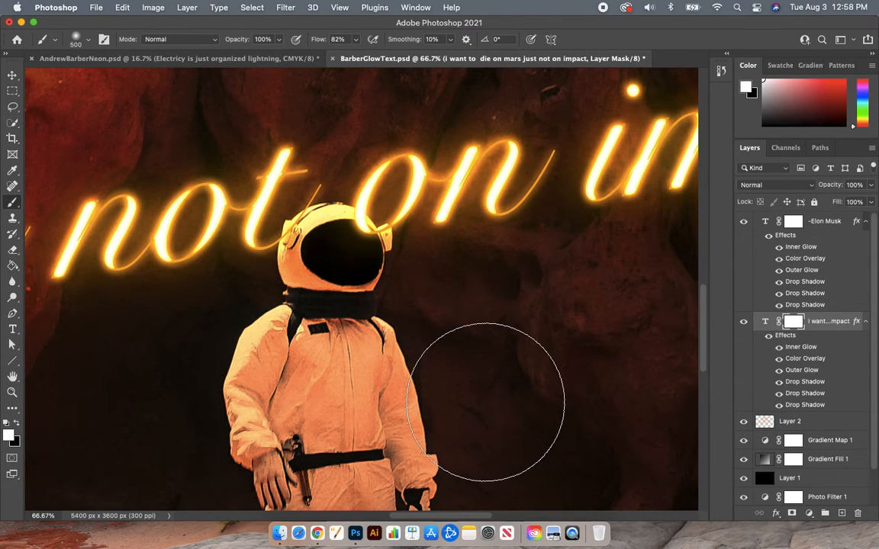
- Revert the astronaut document to its Open history state and examine the -Elon Musk signature where it meets the hill
{"action": "left_click", "coordinate": [721, 70]}
{"action": "left_click", "coordinate": [648, 106]}
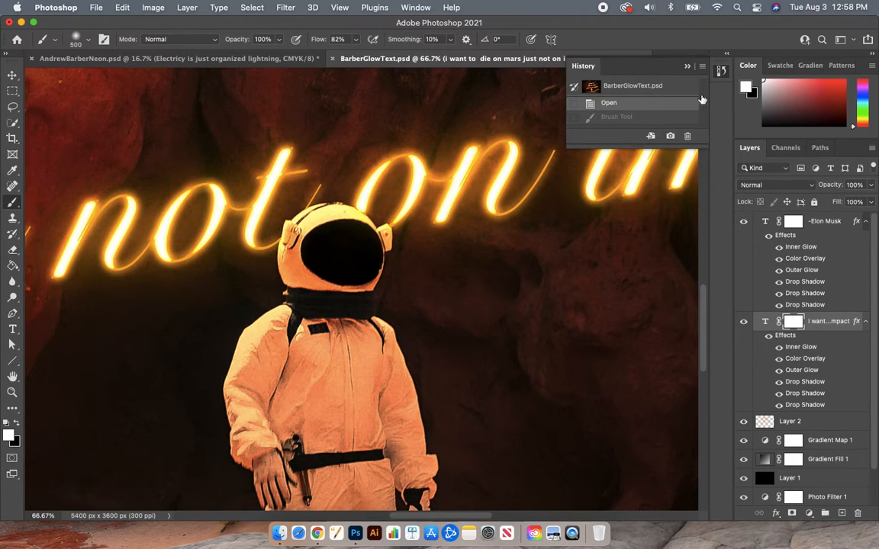
{"action": "key", "text": "super+minus"}
{"action": "key", "text": "super+minus"}
{"action": "key", "text": "super+minus"}
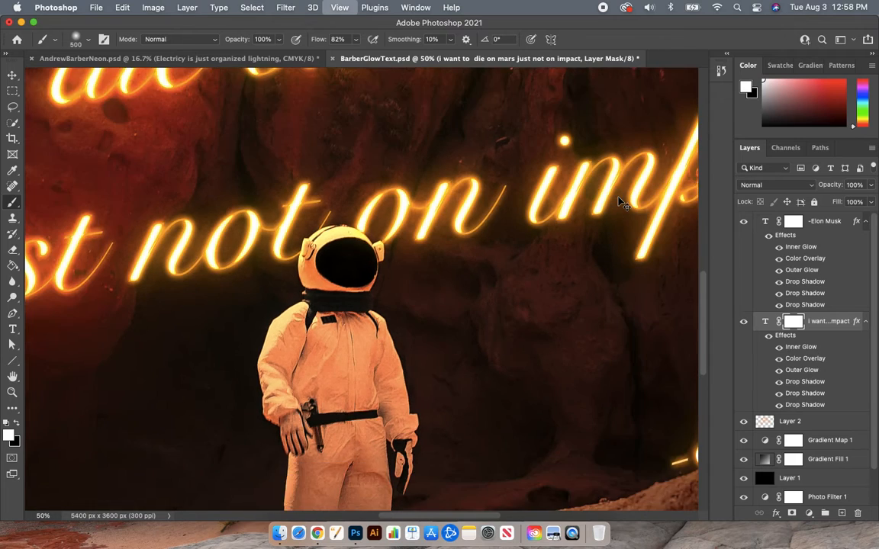
{"action": "scroll", "coordinate": [619, 197], "scroll_direction": "right", "scroll_amount": 5}
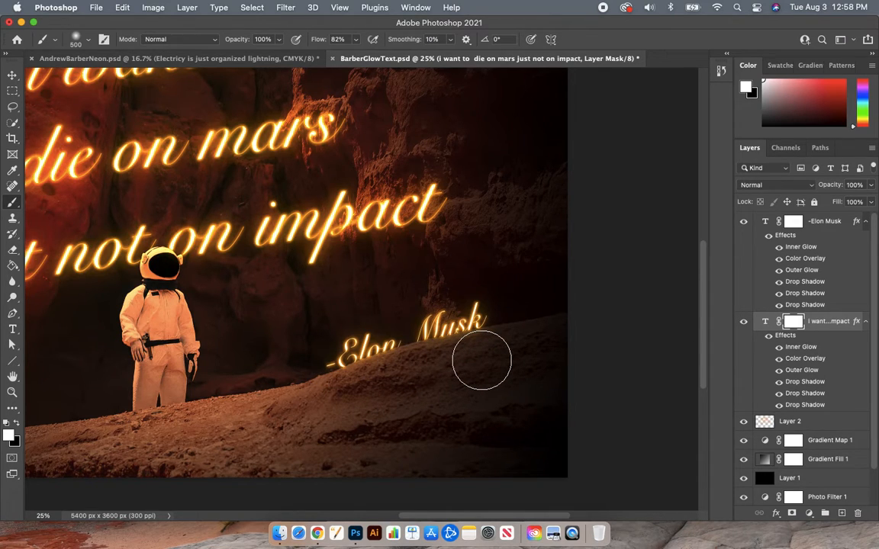
- In the lightning document, copy the layer style of the "Electricy is just organized lightning" text layer
{"action": "left_click", "coordinate": [201, 59]}
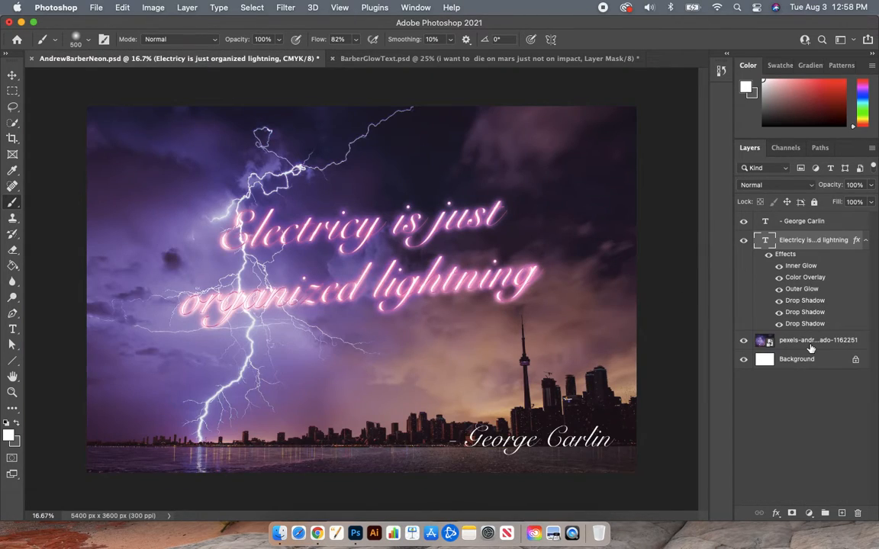
{"action": "right_click", "coordinate": [816, 243]}
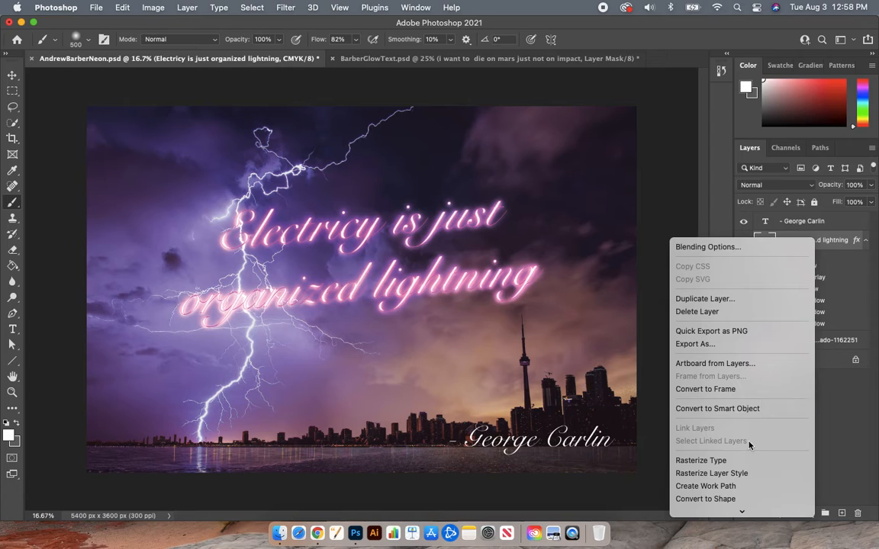
{"action": "scroll", "coordinate": [748, 445], "scroll_direction": "down", "scroll_amount": 3}
{"action": "scroll", "coordinate": [749, 445], "scroll_direction": "down", "scroll_amount": 10}
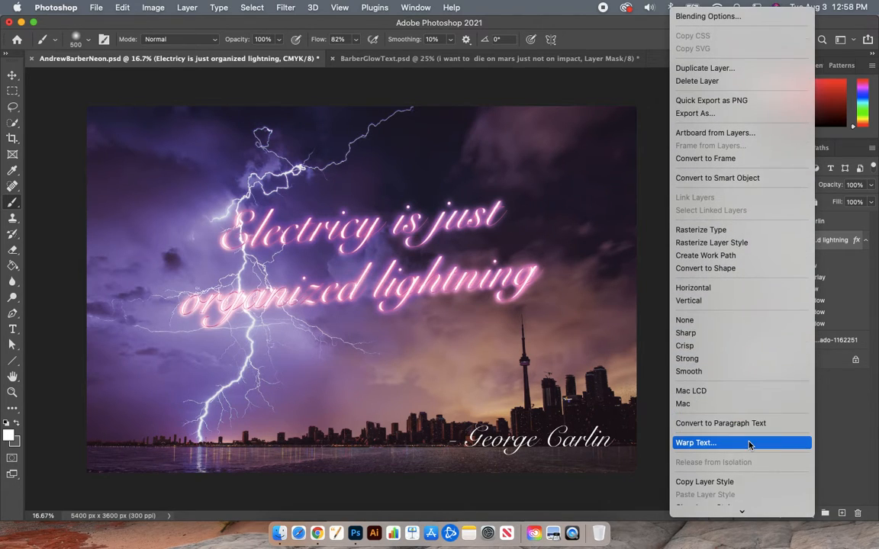
{"action": "scroll", "coordinate": [749, 445], "scroll_direction": "up", "scroll_amount": 6}
{"action": "scroll", "coordinate": [749, 444], "scroll_direction": "down", "scroll_amount": 6}
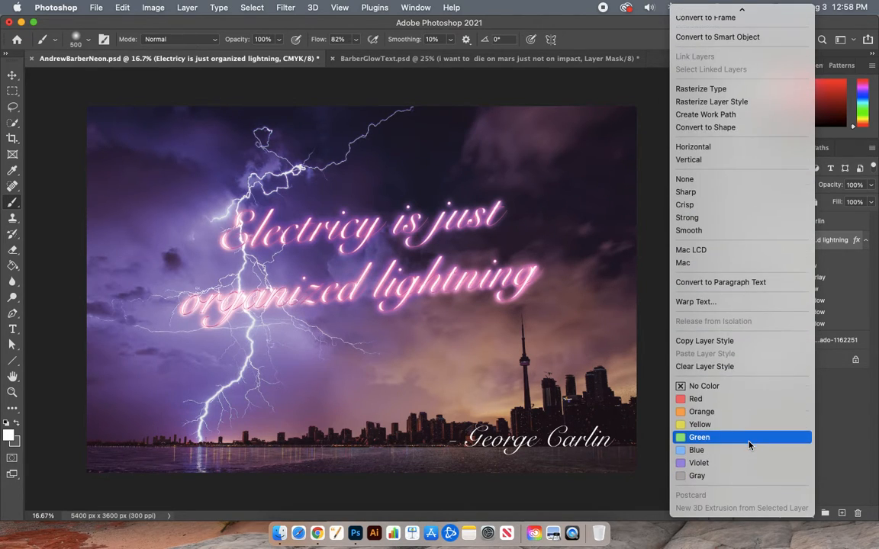
{"action": "scroll", "coordinate": [751, 217], "scroll_direction": "up", "scroll_amount": 5}
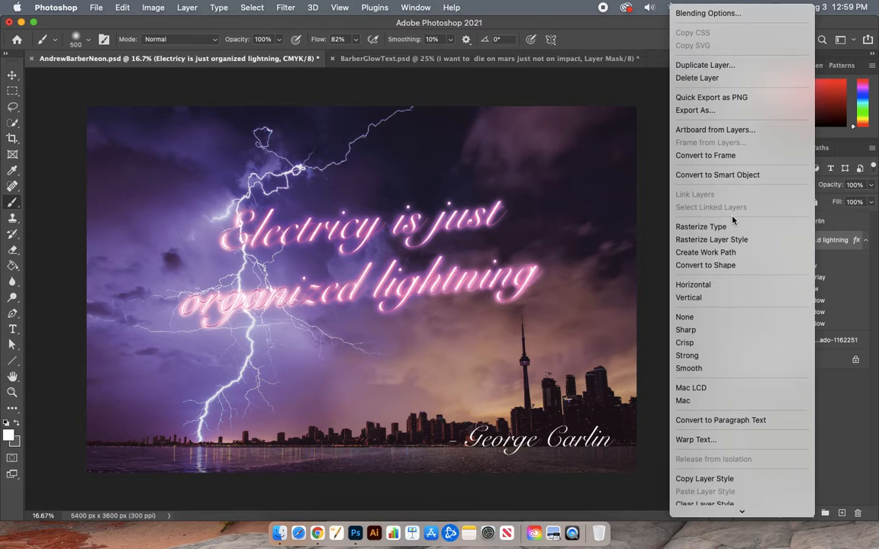
{"action": "scroll", "coordinate": [733, 219], "scroll_direction": "down", "scroll_amount": 5}
{"action": "scroll", "coordinate": [732, 220], "scroll_direction": "up", "scroll_amount": 4}
{"action": "scroll", "coordinate": [733, 220], "scroll_direction": "down", "scroll_amount": 3}
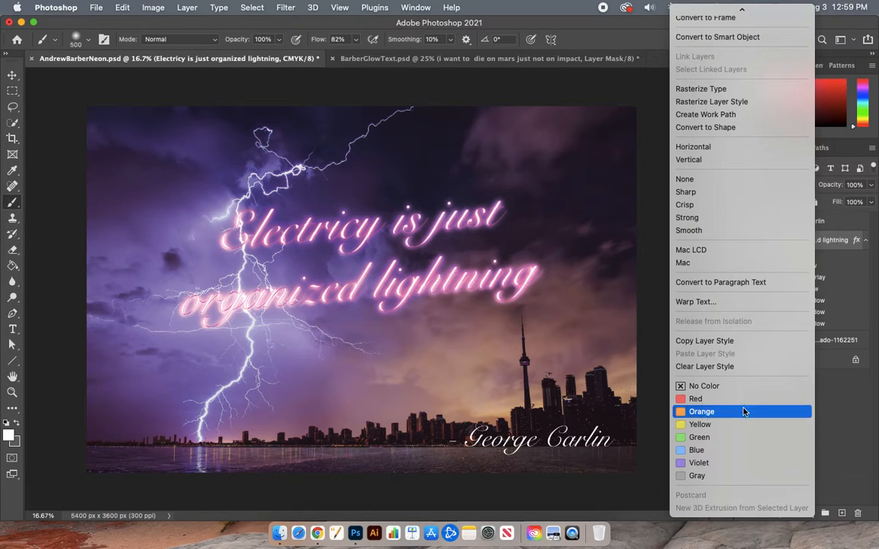
{"action": "left_click", "coordinate": [752, 346]}
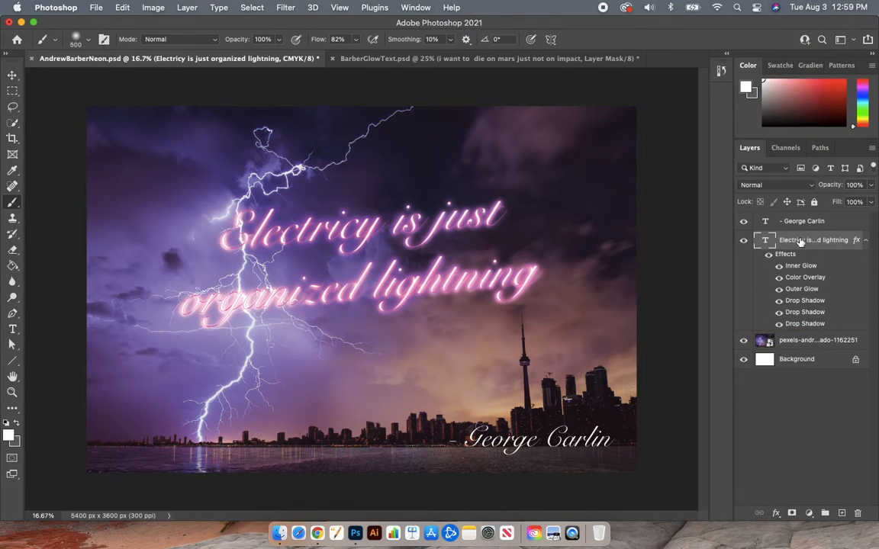
- Paste the copied layer style onto the "- George Carlin" text layer
{"action": "left_click", "coordinate": [803, 221]}
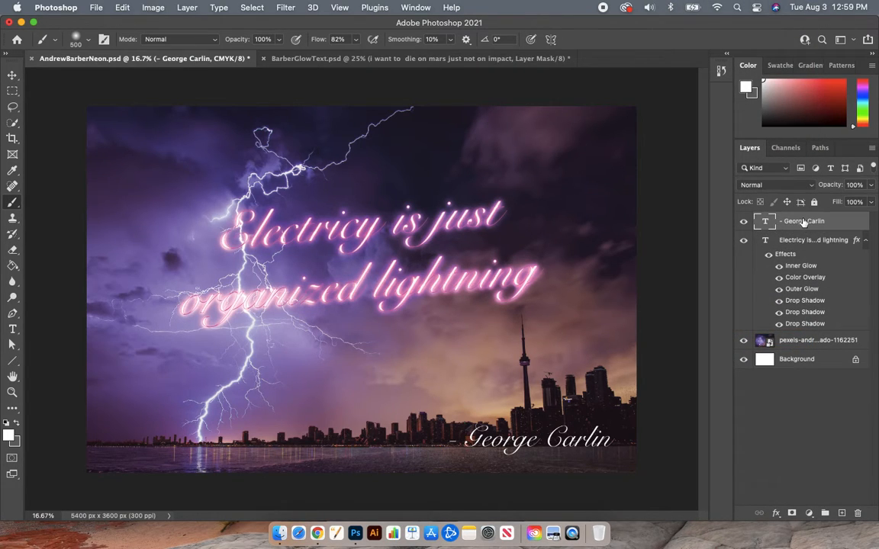
{"action": "right_click", "coordinate": [809, 222]}
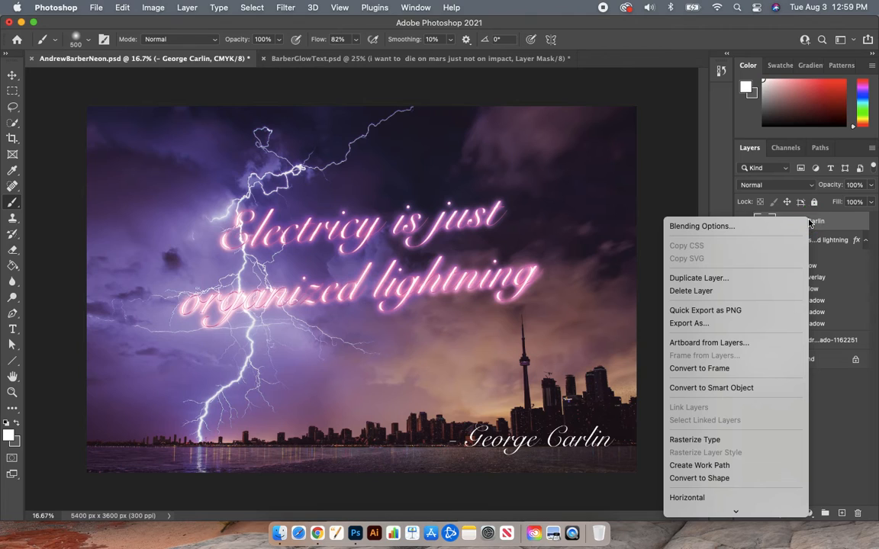
{"action": "scroll", "coordinate": [752, 380], "scroll_direction": "down", "scroll_amount": 5}
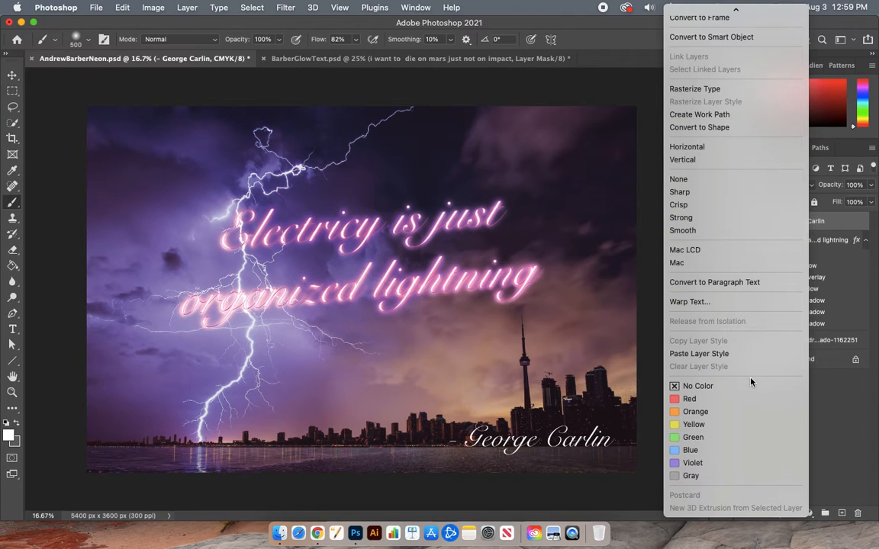
{"action": "left_click", "coordinate": [700, 355]}
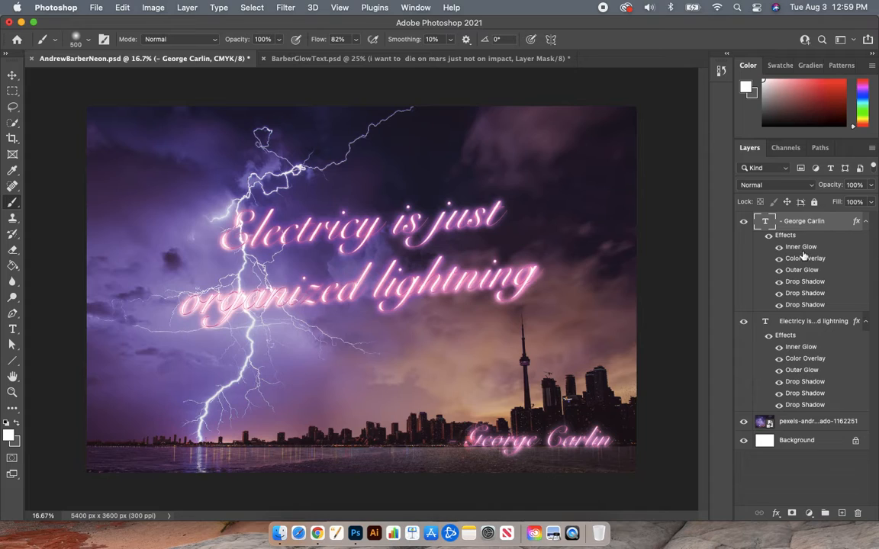
- Collapse the effects lists of both text layers
{"action": "left_click", "coordinate": [865, 222]}
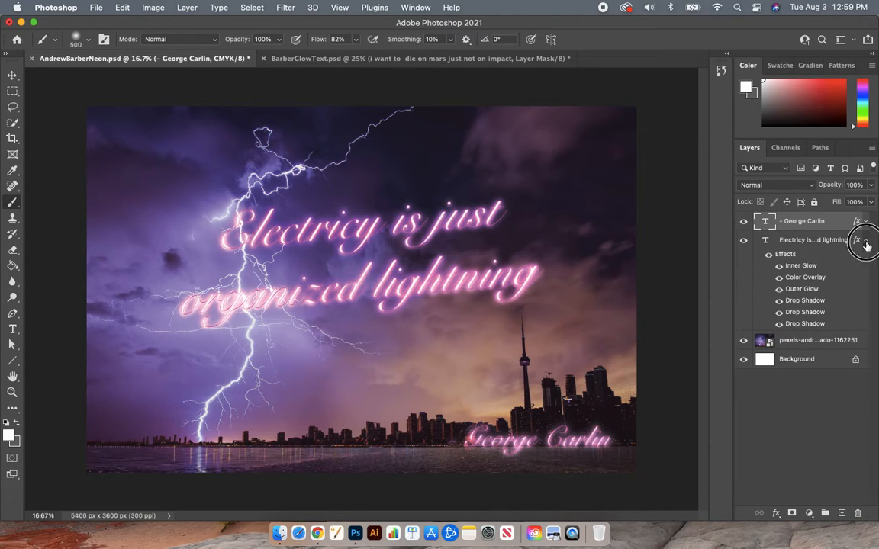
{"action": "left_click", "coordinate": [866, 239]}
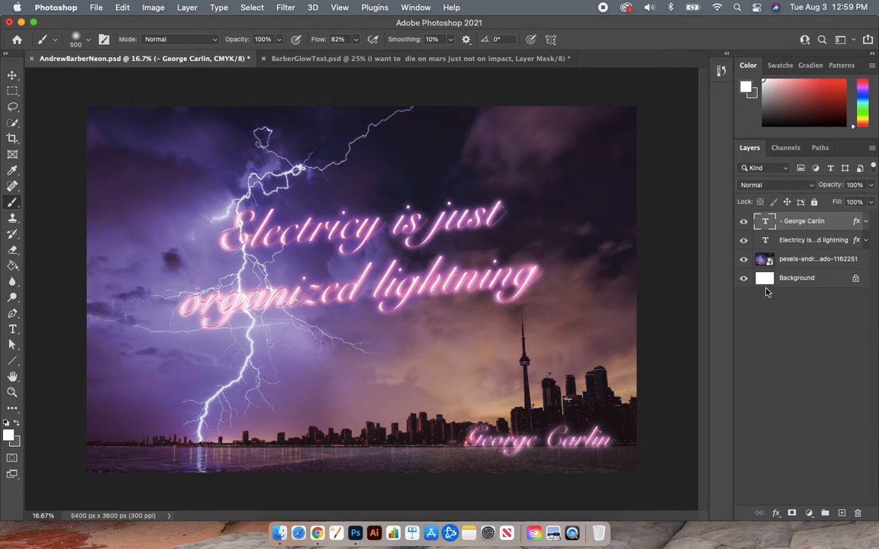
{"action": "left_click", "coordinate": [866, 241]}
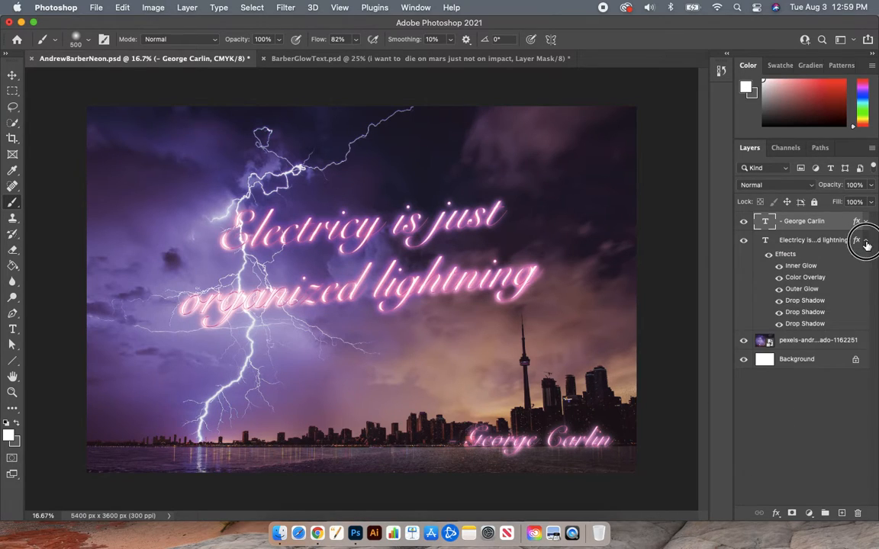
{"action": "left_click", "coordinate": [866, 241]}
- Add a layer mask to the "Electricy is just organized lightning" text layer and make the mask the active target
{"action": "left_click", "coordinate": [802, 243]}
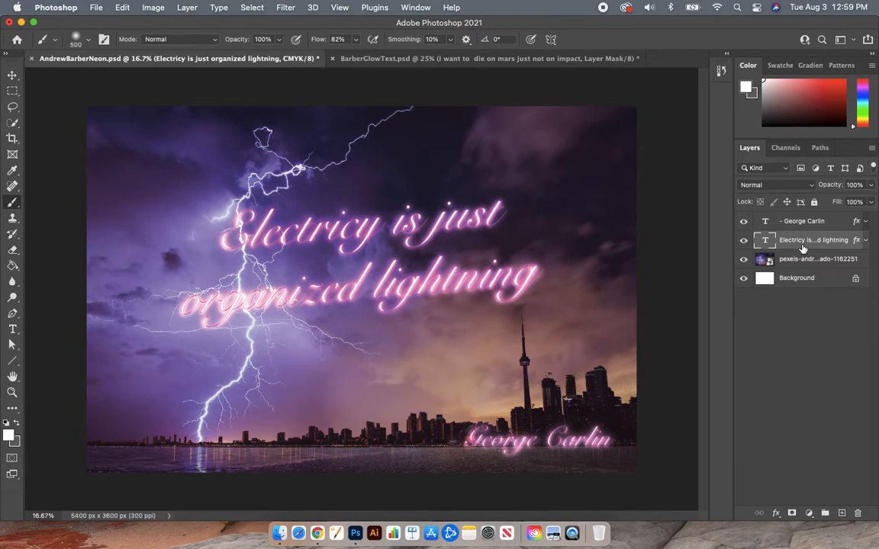
{"action": "left_click", "coordinate": [792, 515]}
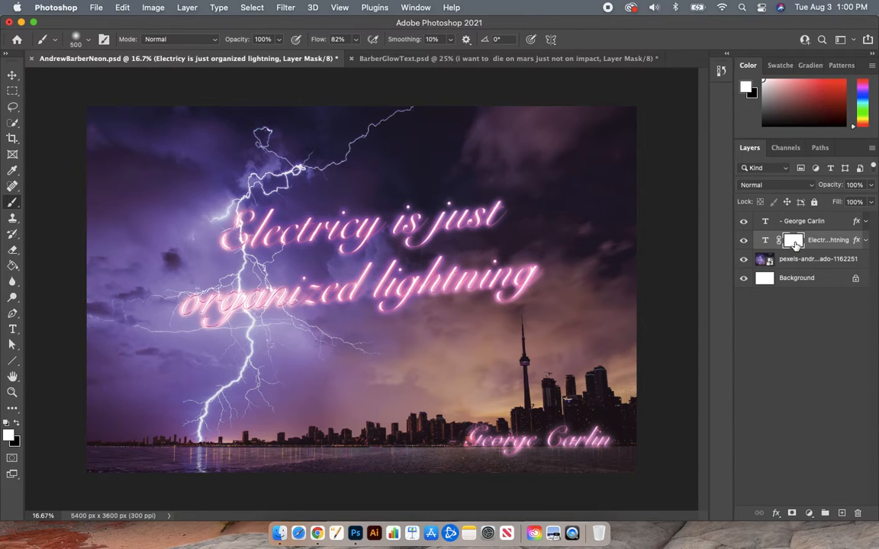
{"action": "left_click", "coordinate": [766, 241]}
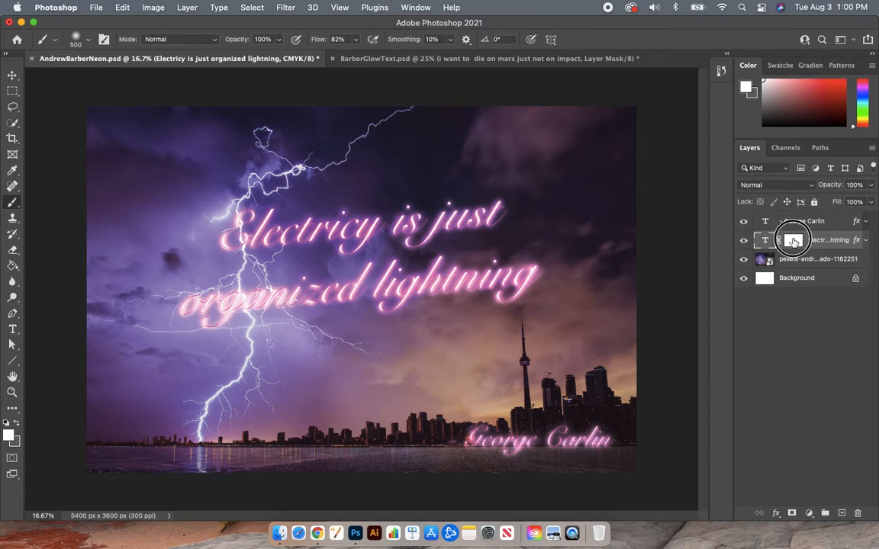
{"action": "left_click", "coordinate": [794, 242]}
{"action": "left_click", "coordinate": [766, 241]}
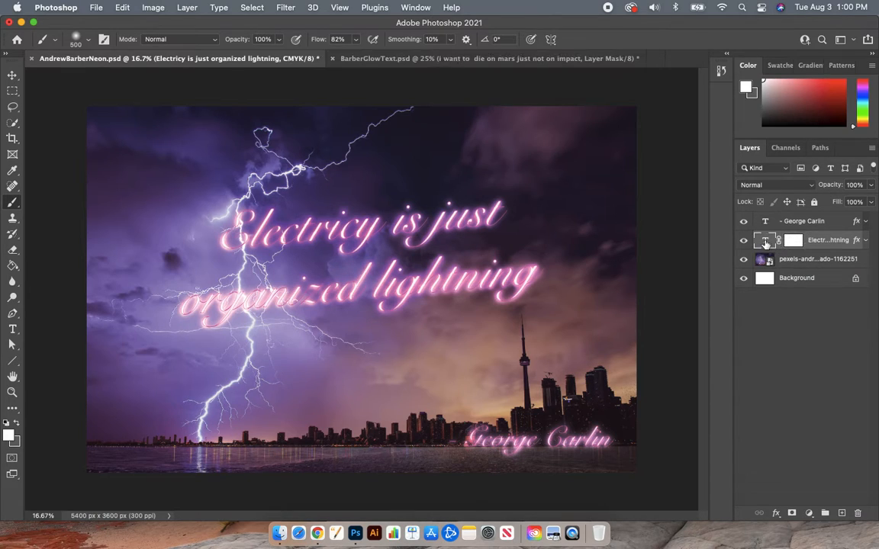
{"action": "left_click", "coordinate": [794, 241]}
{"action": "left_click", "coordinate": [766, 240]}
{"action": "left_click", "coordinate": [794, 240]}
{"action": "left_click", "coordinate": [766, 242]}
{"action": "left_click", "coordinate": [794, 241]}
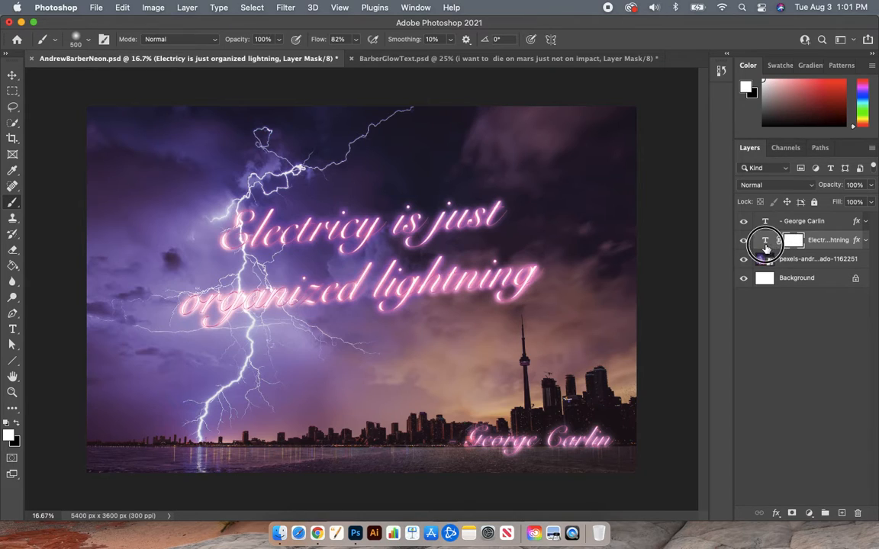
{"action": "left_click", "coordinate": [765, 241]}
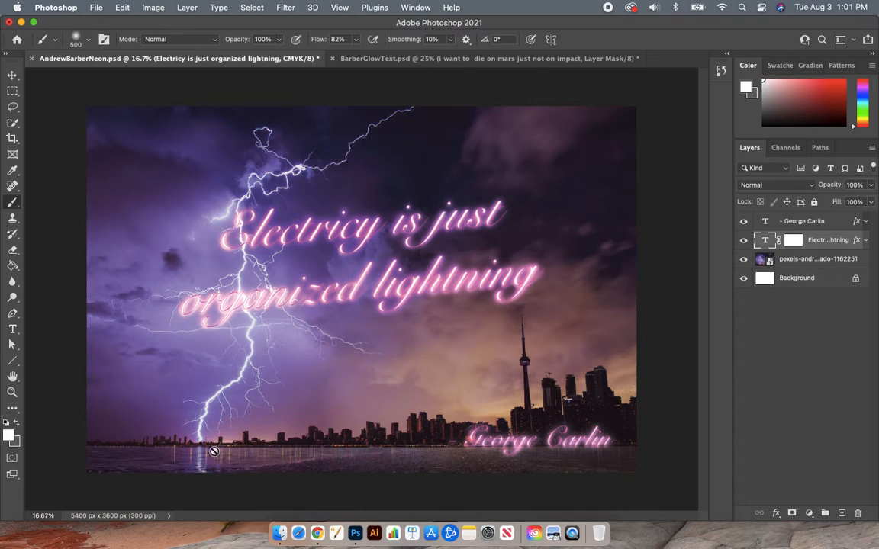
{"action": "left_click", "coordinate": [793, 241]}
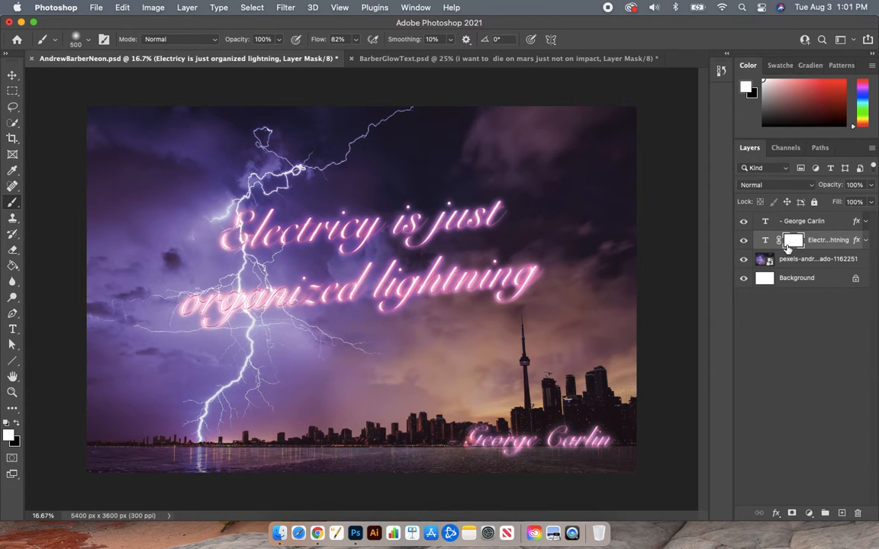
- Choose the Brush tool with the Hard Round preset from General Brushes, giving 100% hardness
{"action": "mouse_move", "coordinate": [13, 201]}
{"action": "left_mouse_down"}
{"action": "mouse_move", "coordinate": [51, 201]}
{"action": "mouse_move", "coordinate": [39, 187]}
{"action": "mouse_move", "coordinate": [16, 200]}
{"action": "mouse_move", "coordinate": [49, 203]}
{"action": "mouse_move", "coordinate": [14, 202]}
{"action": "mouse_move", "coordinate": [57, 202]}
{"action": "left_mouse_up"}
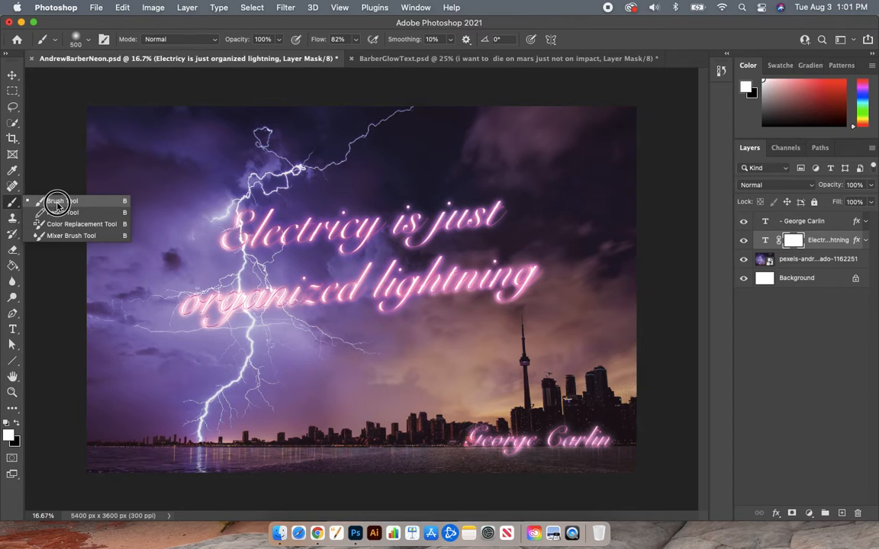
{"action": "left_click_drag", "start_coordinate": [57, 203], "coordinate": [58, 203]}
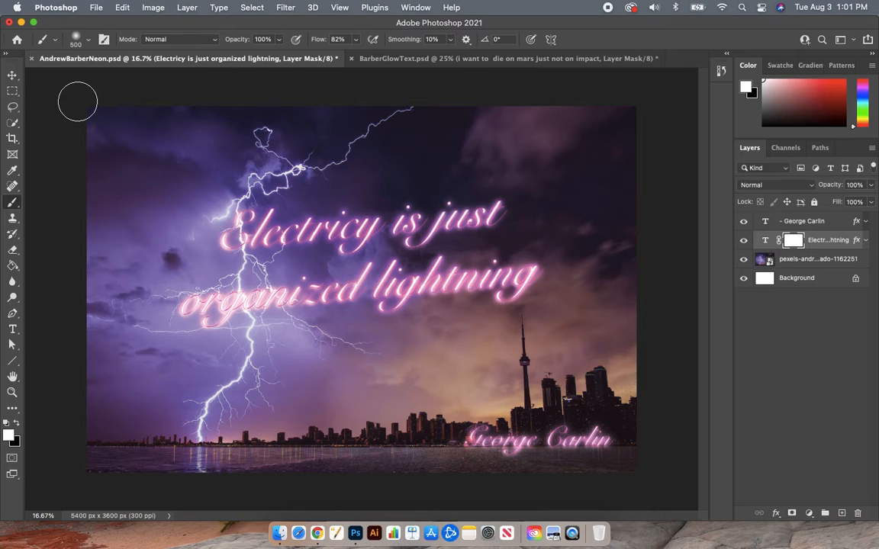
{"action": "left_click", "coordinate": [89, 43]}
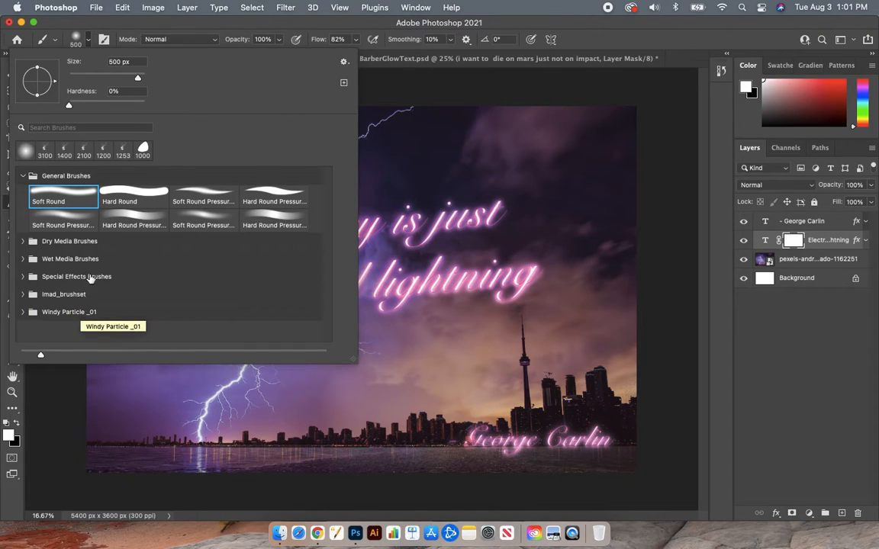
{"action": "left_click", "coordinate": [130, 197]}
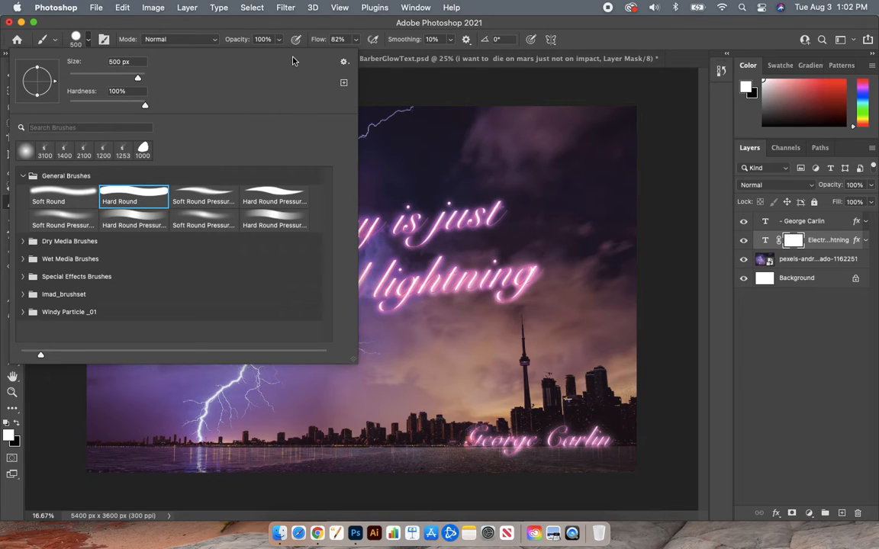
{"action": "double_click", "coordinate": [138, 195]}
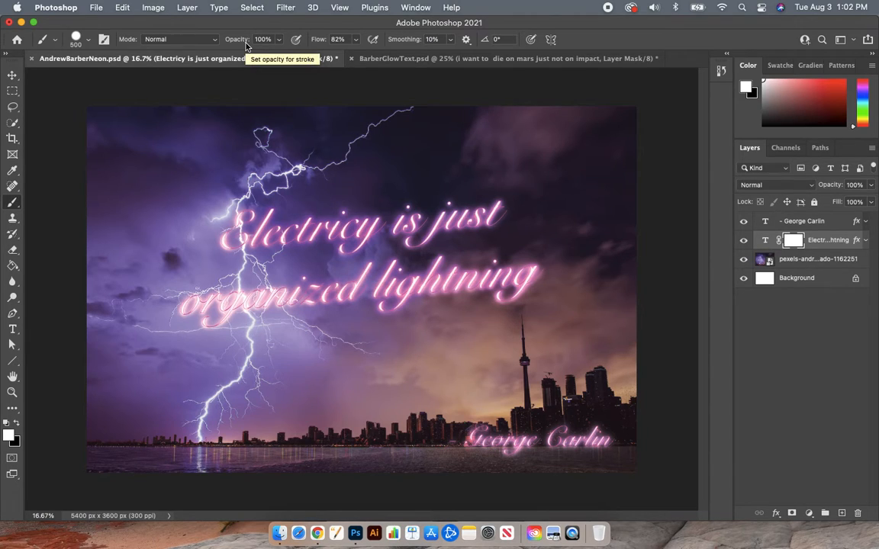
- Set the brush flow to 100%
{"action": "left_click", "coordinate": [356, 41]}
{"action": "left_click_drag", "start_coordinate": [354, 54], "coordinate": [367, 54]}
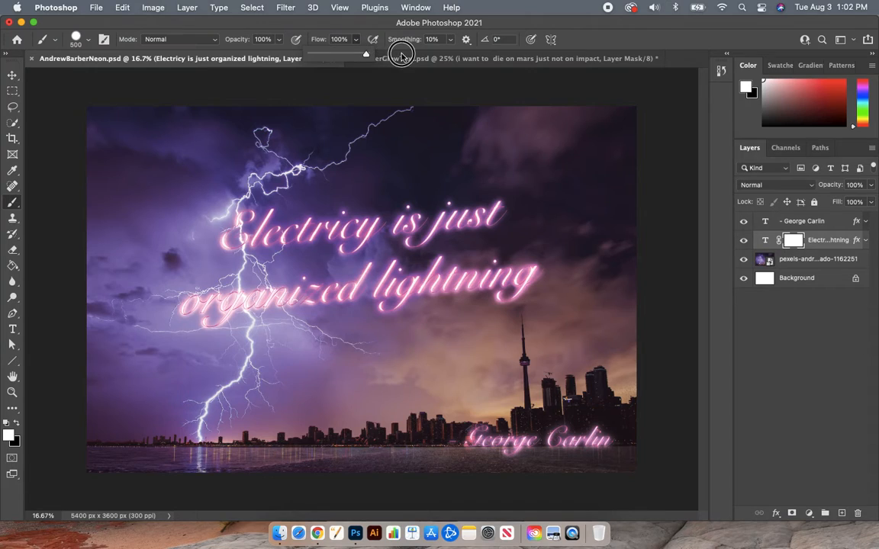
{"action": "left_click", "coordinate": [360, 23]}
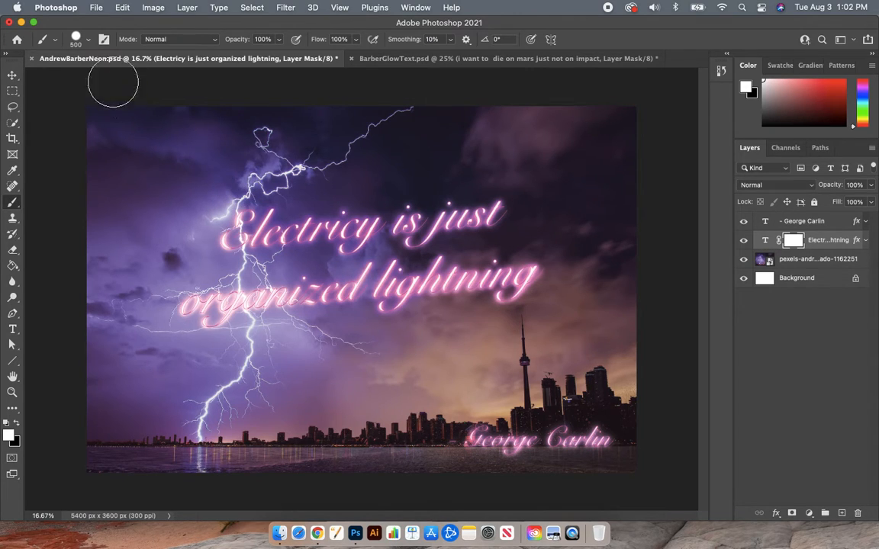
- Reduce the Hard Round brush size to 80 px
{"action": "left_click", "coordinate": [81, 40]}
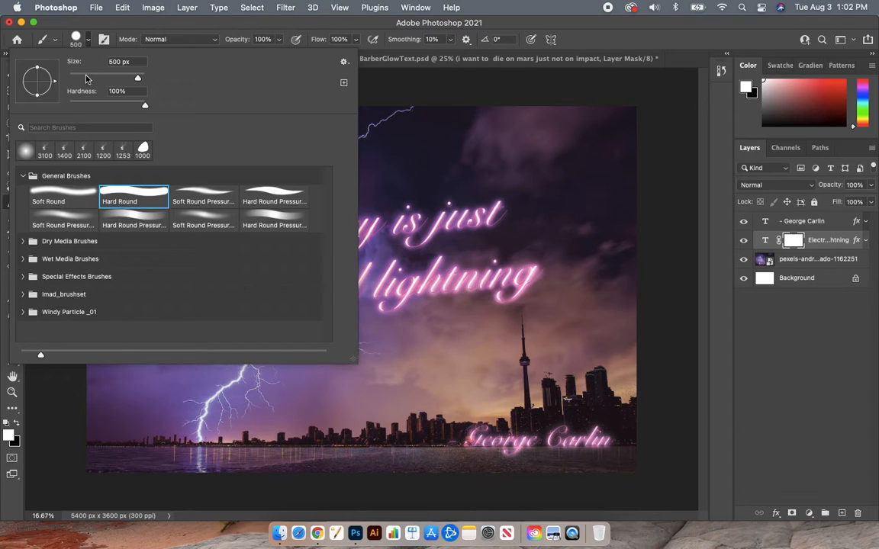
{"action": "left_click_drag", "start_coordinate": [79, 73], "coordinate": [103, 78]}
{"action": "left_click", "coordinate": [111, 61]}
{"action": "key", "text": "Return"}
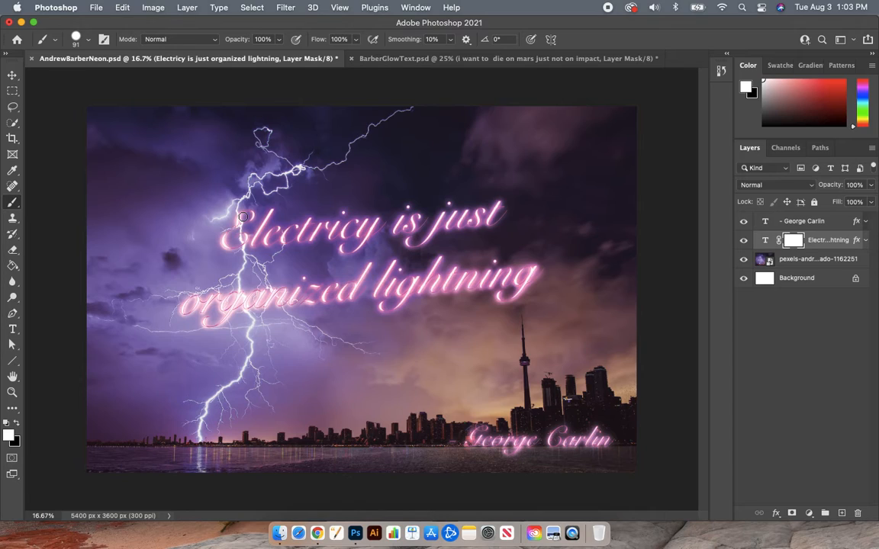
{"action": "key", "text": "bracketleft"}
{"action": "key", "text": "bracketleft"}
{"action": "key", "text": "bracketleft"}
{"action": "key", "text": "bracketleft"}
{"action": "key", "text": "bracketright"}
{"action": "key", "text": "bracketright"}
{"action": "key", "text": "bracketright"}
{"action": "key", "text": "bracketright"}
{"action": "key", "text": "bracketright"}
{"action": "key", "text": "bracketright"}
{"action": "key", "text": "bracketright"}
{"action": "key", "text": "bracketright"}
{"action": "key", "text": "bracketright"}
{"action": "key", "text": "bracketright"}
{"action": "key", "text": "bracketright"}
{"action": "key", "text": "bracketright"}
{"action": "key", "text": "bracketright"}
{"action": "key", "text": "bracketright"}
{"action": "key", "text": "bracketleft"}
{"action": "key", "text": "bracketleft"}
{"action": "key", "text": "bracketleft"}
{"action": "key", "text": "bracketleft"}
{"action": "key", "text": "bracketleft"}
{"action": "key", "text": "bracketleft"}
{"action": "key", "text": "bracketleft"}
{"action": "key", "text": "bracketleft"}
{"action": "key", "text": "bracketleft"}
{"action": "key", "text": "bracketleft"}
{"action": "key", "text": "bracketleft"}
{"action": "left_click", "coordinate": [10, 438]}
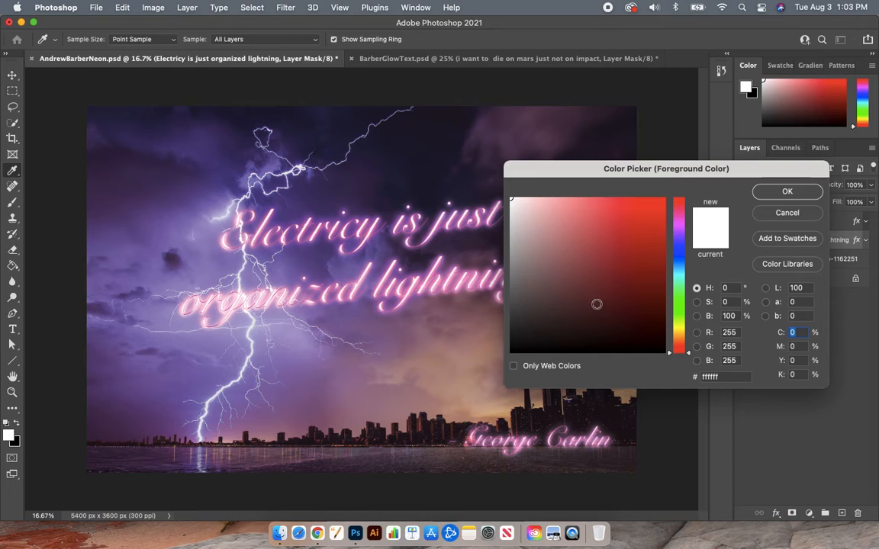
{"action": "left_click", "coordinate": [482, 203]}
{"action": "key", "text": "Return"}
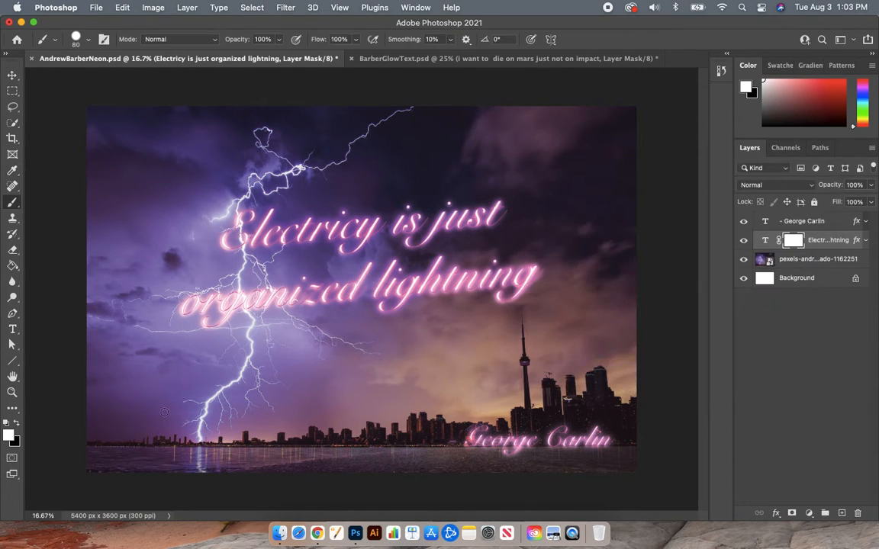
- Swap the foreground and background colours so that black is the painting colour
{"action": "left_click", "coordinate": [19, 426]}
{"action": "left_click", "coordinate": [19, 425]}
{"action": "left_click", "coordinate": [19, 426]}
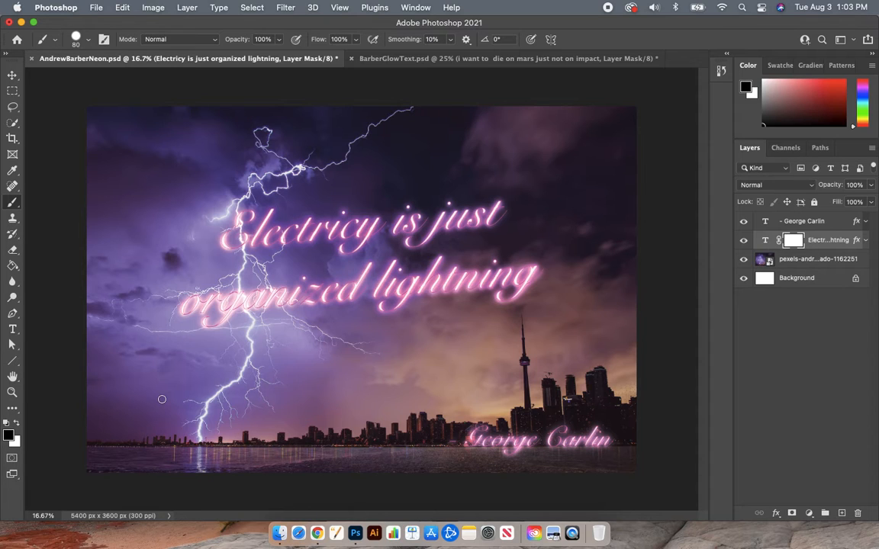
- Reduce the brush to 15 px and mask out the "E" of "Electricy" where the main lightning bolt crosses it
{"action": "key", "text": "super+equal"}
{"action": "key", "text": "super+equal"}
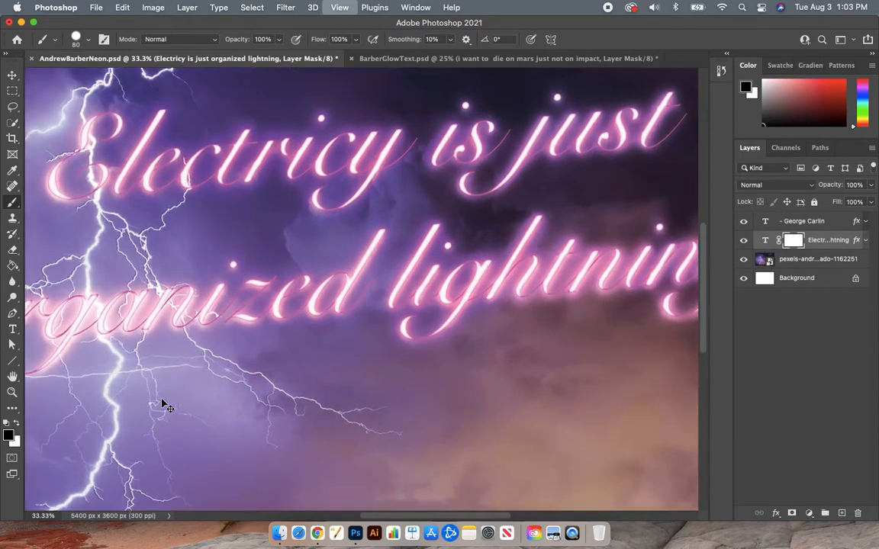
{"action": "key", "text": "super+equal"}
{"action": "key", "text": "super+equal"}
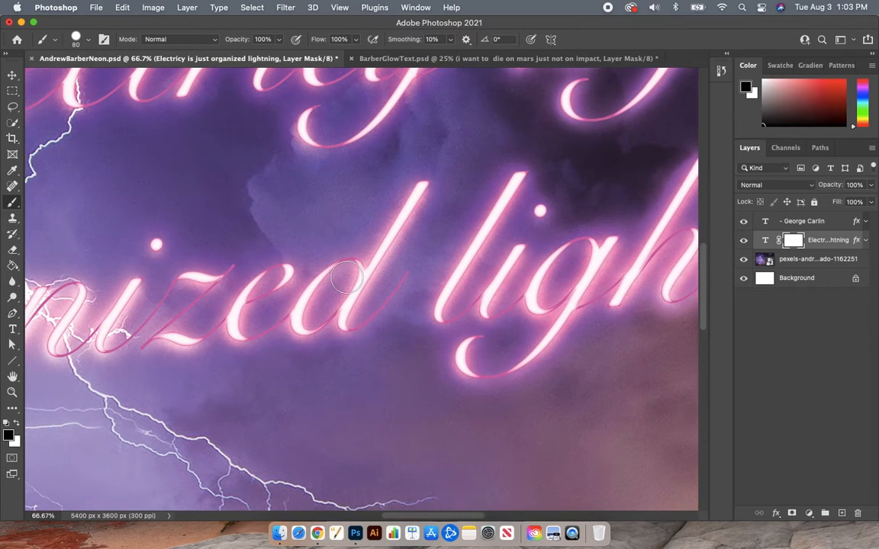
{"action": "scroll", "coordinate": [347, 277], "scroll_direction": "up", "scroll_amount": 10}
{"action": "scroll", "coordinate": [346, 277], "scroll_direction": "left", "scroll_amount": 10}
{"action": "scroll", "coordinate": [346, 277], "scroll_direction": "right", "scroll_amount": 10}
{"action": "scroll", "coordinate": [347, 277], "scroll_direction": "down", "scroll_amount": 3}
{"action": "scroll", "coordinate": [346, 277], "scroll_direction": "left", "scroll_amount": 12}
{"action": "scroll", "coordinate": [346, 277], "scroll_direction": "up", "scroll_amount": 3}
{"action": "scroll", "coordinate": [347, 277], "scroll_direction": "down", "scroll_amount": 2}
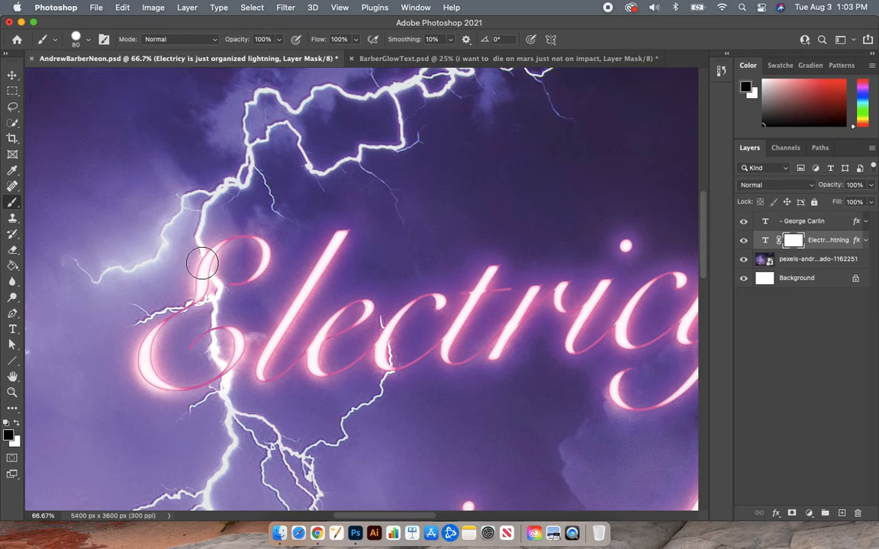
{"action": "key", "text": "bracketleft"}
{"action": "key", "text": "bracketleft"}
{"action": "key", "text": "bracketleft"}
{"action": "key", "text": "bracketleft"}
{"action": "key", "text": "bracketleft"}
{"action": "key", "text": "bracketleft"}
{"action": "key", "text": "bracketleft"}
{"action": "key", "text": "bracketleft"}
{"action": "key", "text": "bracketleft"}
{"action": "key", "text": "bracketleft"}
{"action": "left_click_drag", "start_coordinate": [204, 253], "coordinate": [211, 275]}
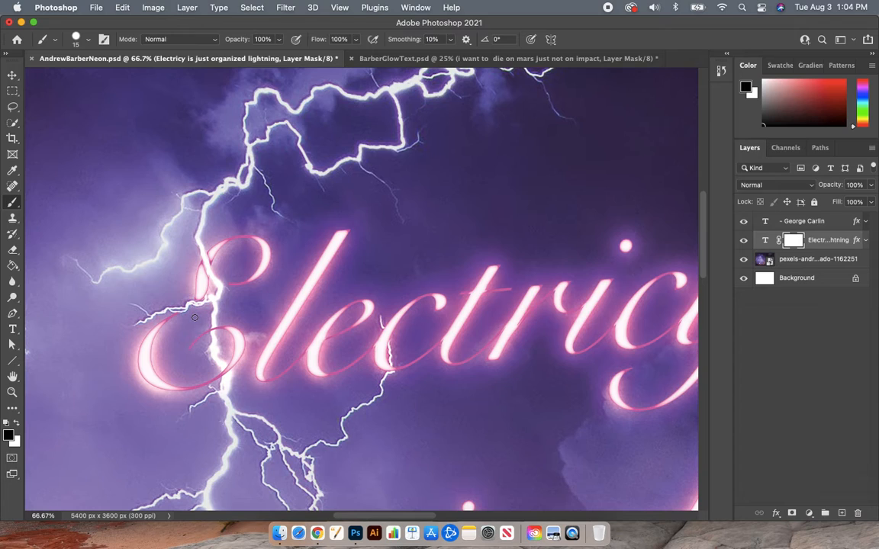
{"action": "left_click_drag", "start_coordinate": [193, 302], "coordinate": [222, 380]}
- Reduce the brush to 9 px, mask the first "c" of "Electricy" along the thin lightning branch, and switch the painting colour to white
{"action": "key", "text": "bracketleft"}
{"action": "key", "text": "bracketleft"}
{"action": "left_click", "coordinate": [392, 366]}
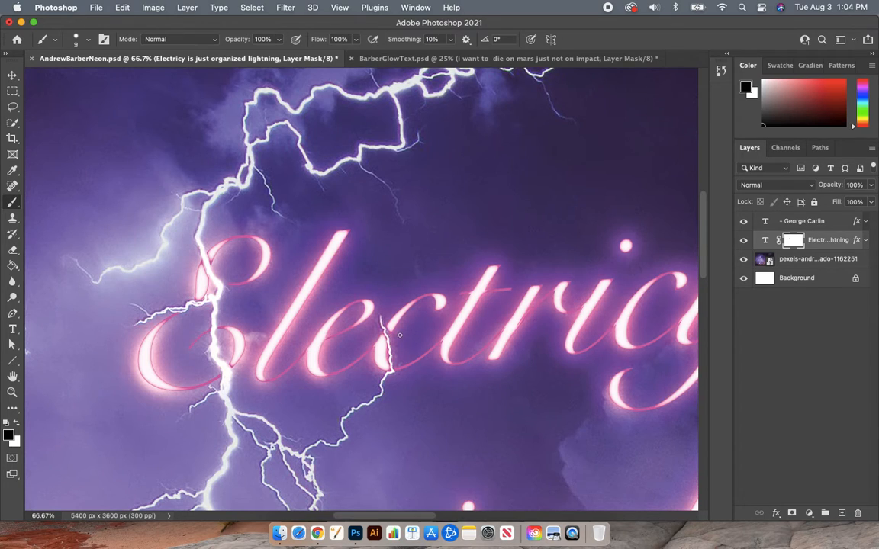
{"action": "key", "text": "x"}
- Mask the "n" of "organized" where the lightning branches cross it, alternating black and white with an 8 px brush
{"action": "scroll", "coordinate": [411, 349], "scroll_direction": "down", "scroll_amount": 5}
{"action": "scroll", "coordinate": [412, 349], "scroll_direction": "down", "scroll_amount": 10}
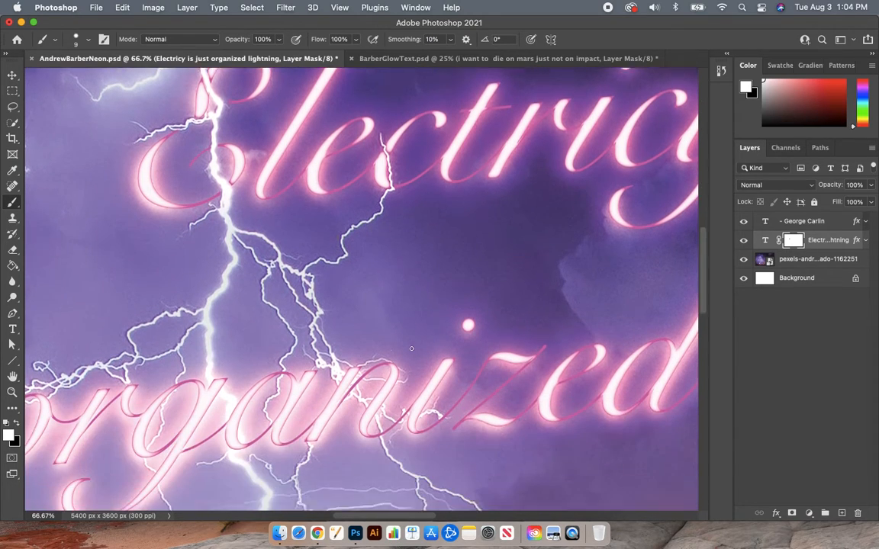
{"action": "key", "text": "x"}
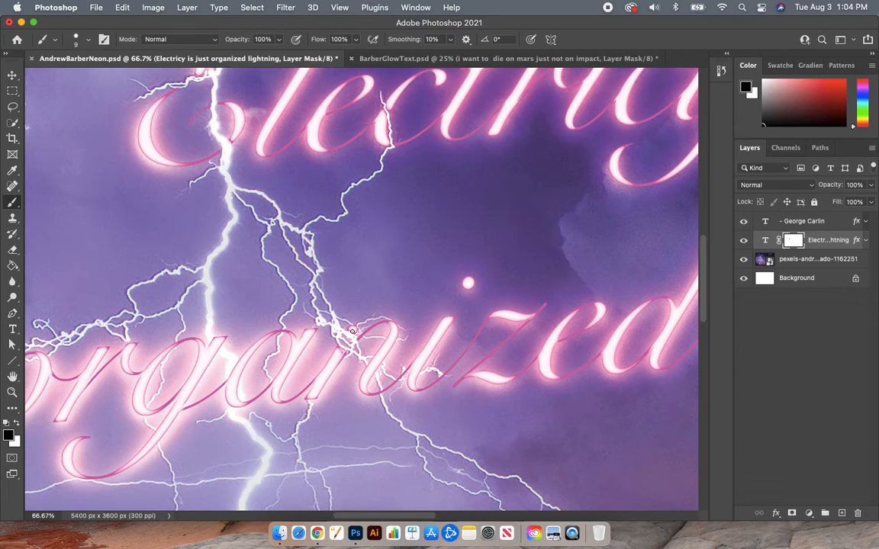
{"action": "key", "text": "x"}
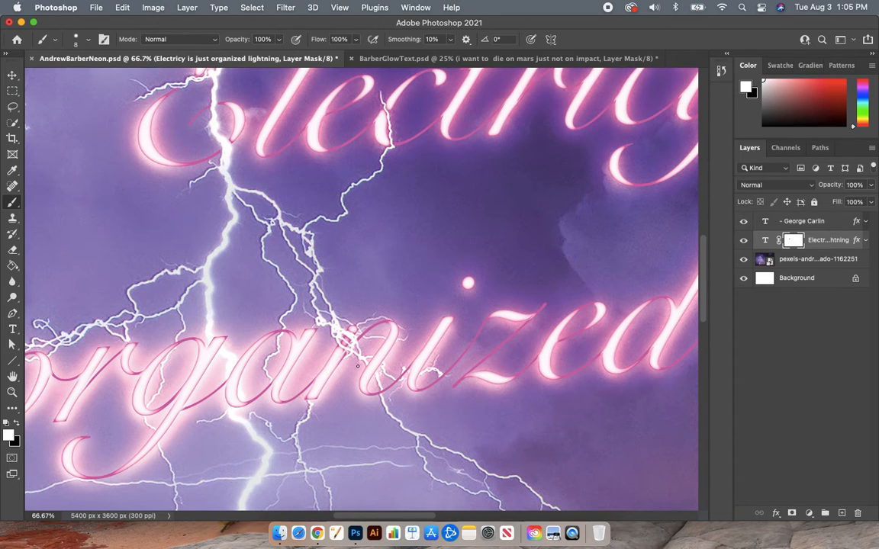
{"action": "key", "text": "x"}
{"action": "mouse_move", "coordinate": [367, 365]}
{"action": "left_mouse_down"}
{"action": "mouse_move", "coordinate": [376, 375]}
{"action": "mouse_move", "coordinate": [372, 358]}
{"action": "mouse_move", "coordinate": [387, 359]}
{"action": "mouse_move", "coordinate": [378, 357]}
{"action": "left_mouse_up"}
{"action": "key", "text": "x"}
- Delete the layer mask from the "Electricy is just organized lightning" text layer
{"action": "key", "text": "super+minus"}
{"action": "key", "text": "super+minus"}
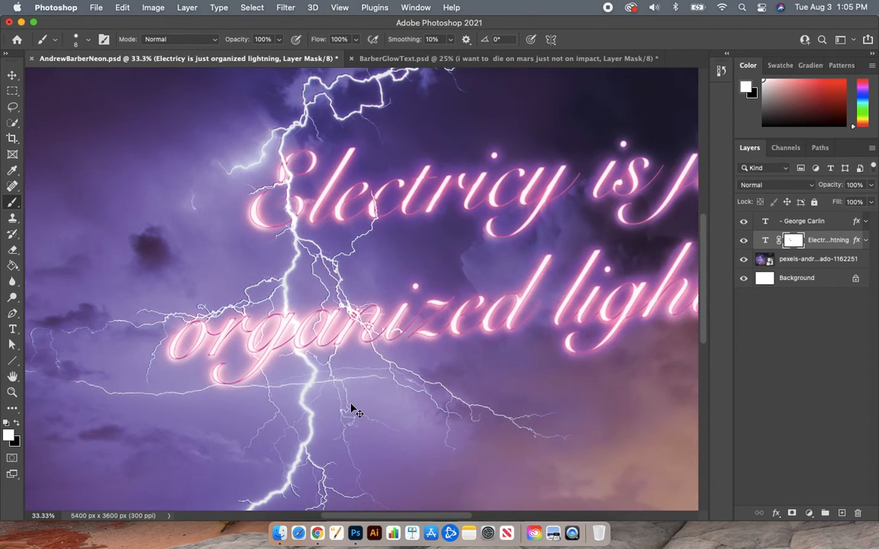
{"action": "key", "text": "super+minus"}
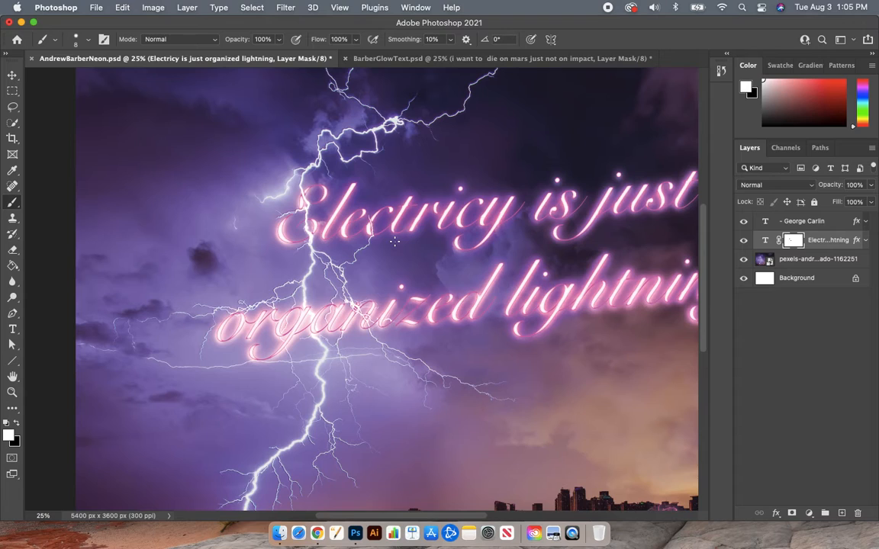
{"action": "scroll", "coordinate": [395, 241], "scroll_direction": "up", "scroll_amount": 3}
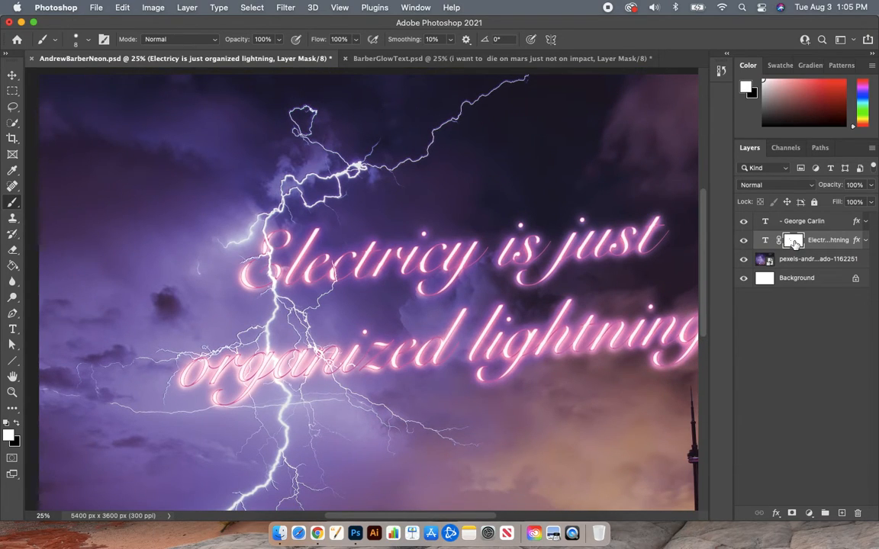
{"action": "left_click_drag", "start_coordinate": [795, 242], "coordinate": [859, 515]}
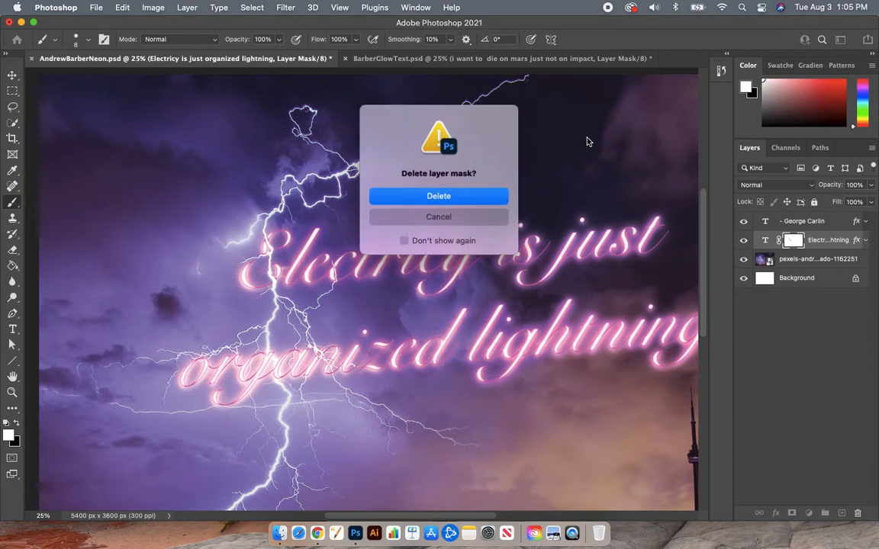
{"action": "left_click", "coordinate": [454, 200]}
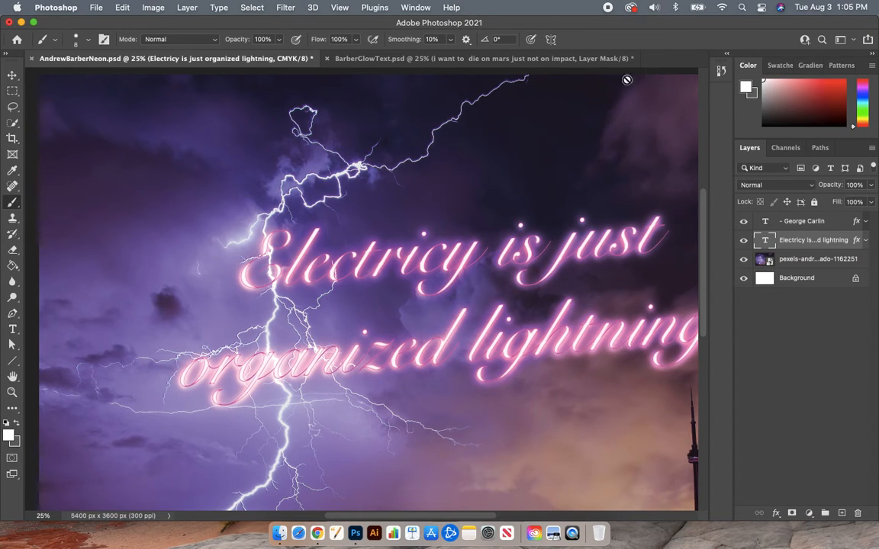
- Step back in the document history to the last brush stroke, undoing the layer mask deletion
{"action": "left_click", "coordinate": [722, 70]}
{"action": "left_click", "coordinate": [634, 109]}
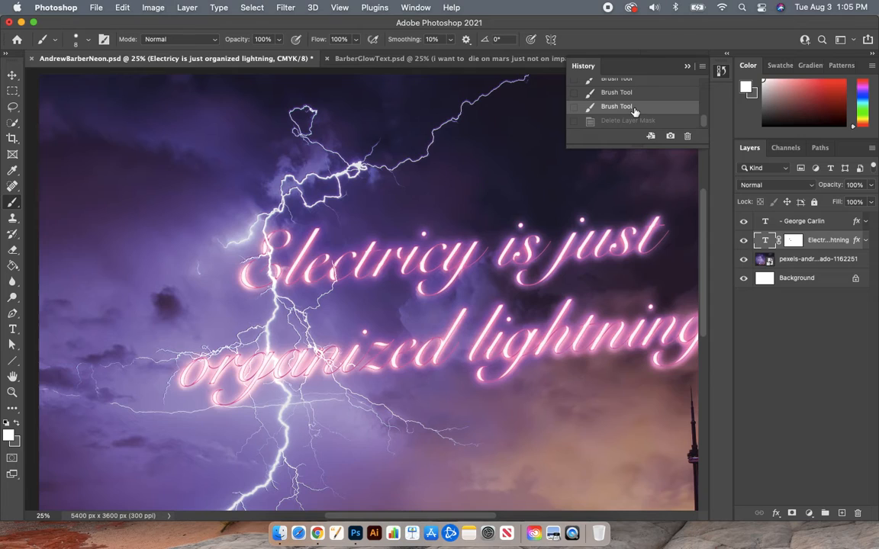
{"action": "left_click", "coordinate": [632, 123]}
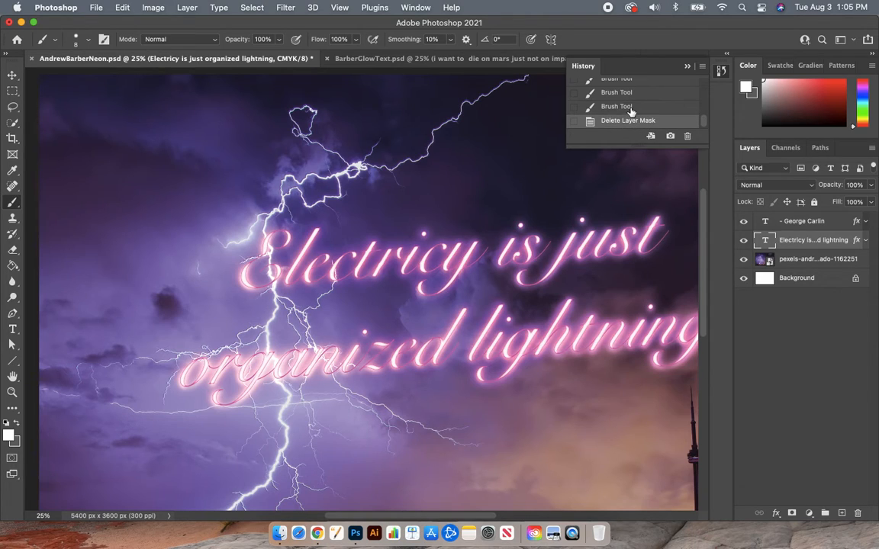
{"action": "left_click", "coordinate": [631, 110]}
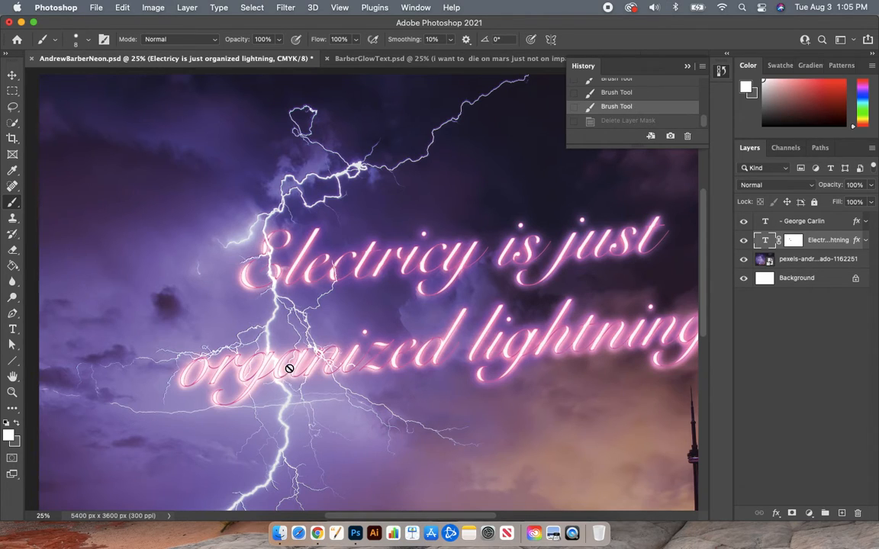
{"action": "left_click", "coordinate": [721, 71]}
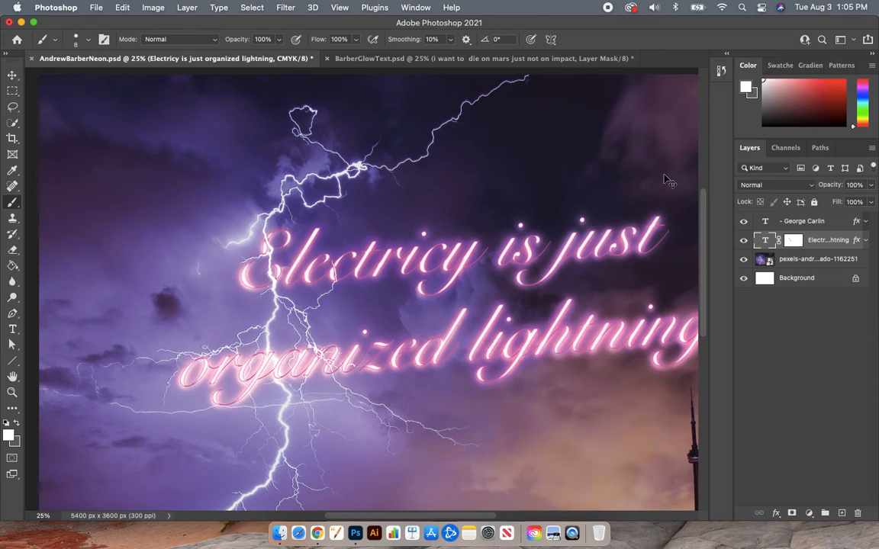
- Reselect the "Electricy is just organized lightning" text layer with its layer mask as the active target
{"action": "key", "text": "super+minus"}
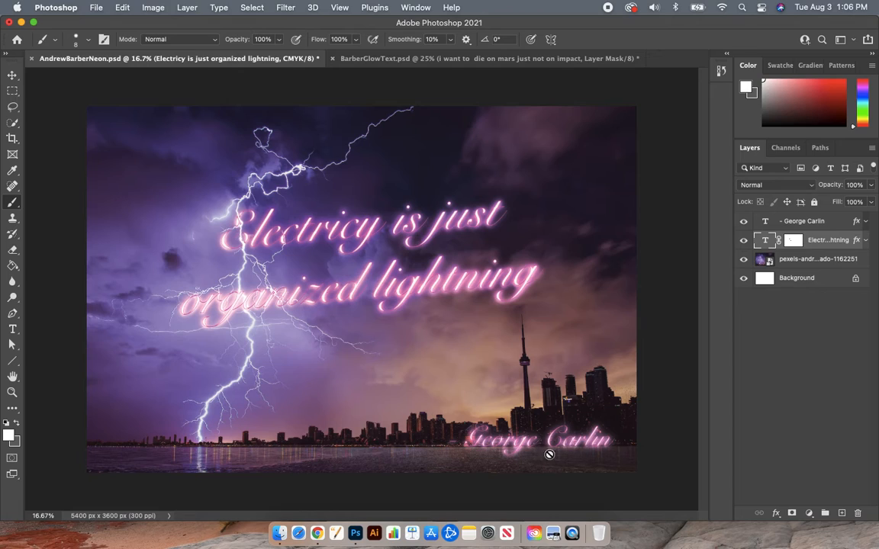
{"action": "left_click", "coordinate": [803, 223]}
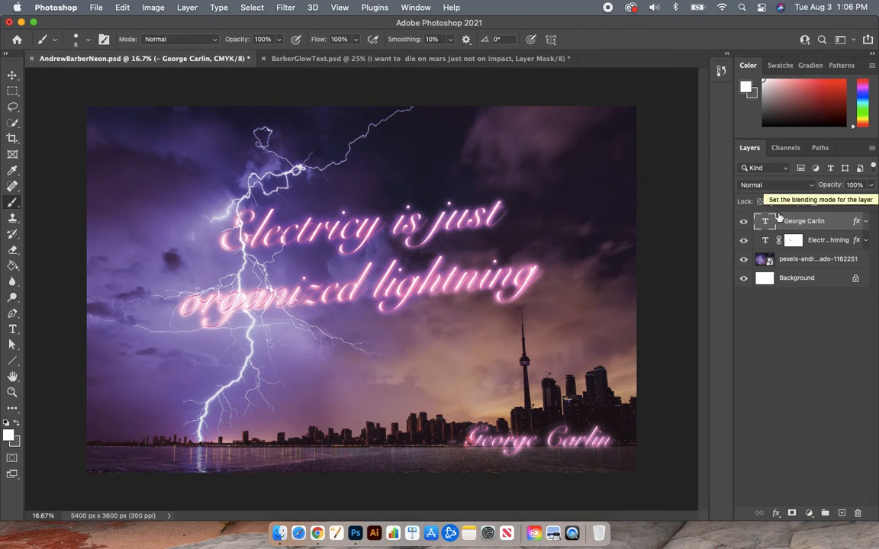
{"action": "left_click", "coordinate": [804, 240]}
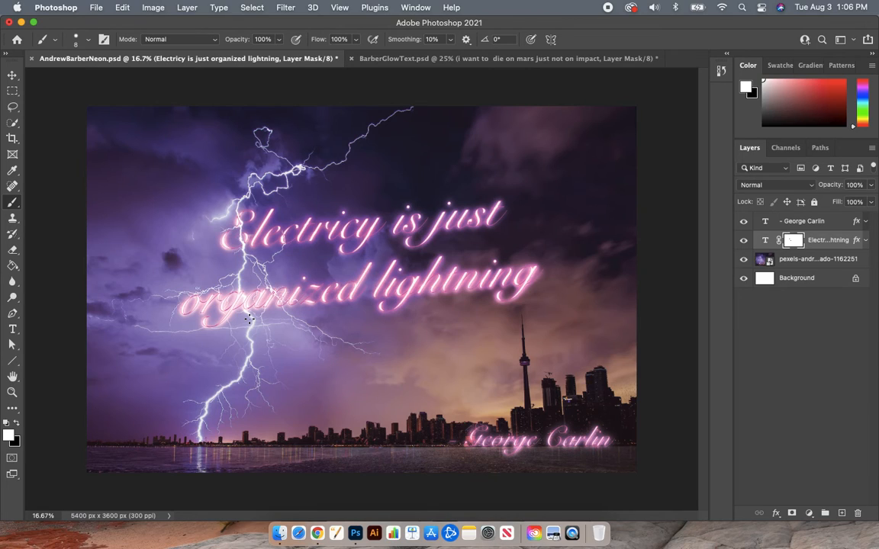
{"action": "left_click", "coordinate": [96, 7]}
{"action": "left_click", "coordinate": [113, 129]}
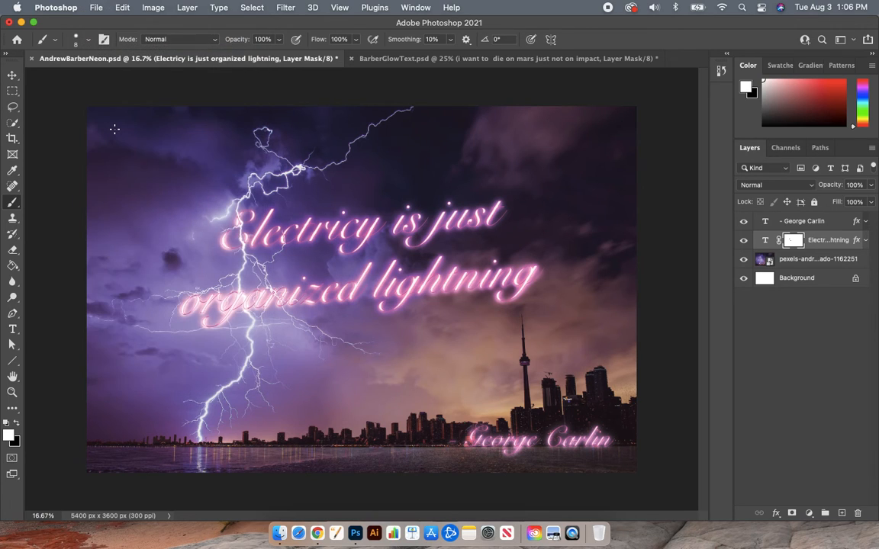